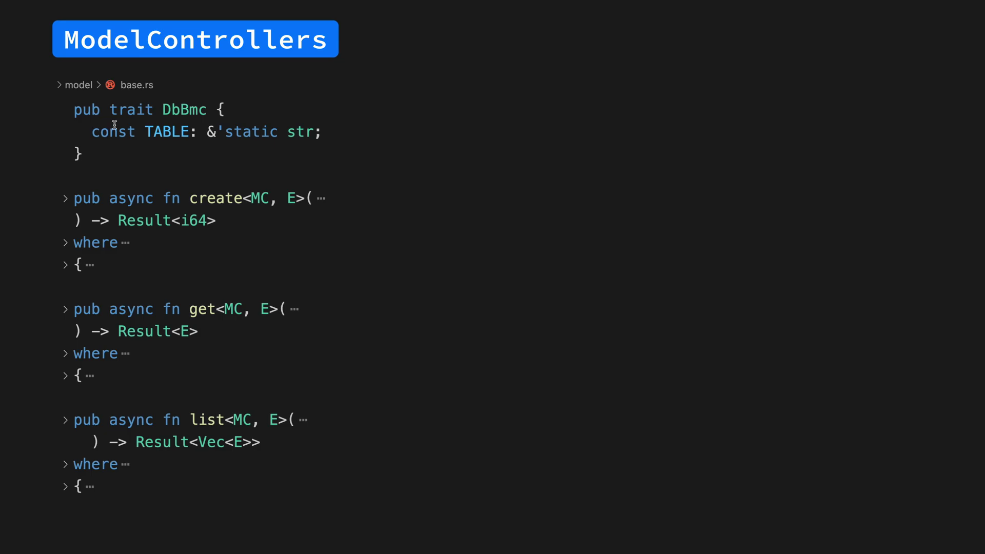
Step: In base.rs, underline the TABLE constant and mark the span of the folded create, get and list functions
left_click_drag(146, 147, 191, 151)
left_click_drag(68, 199, 63, 518)
Step: Unfold the create function and underline its E type parameter and data parameter
left_click(65, 265)
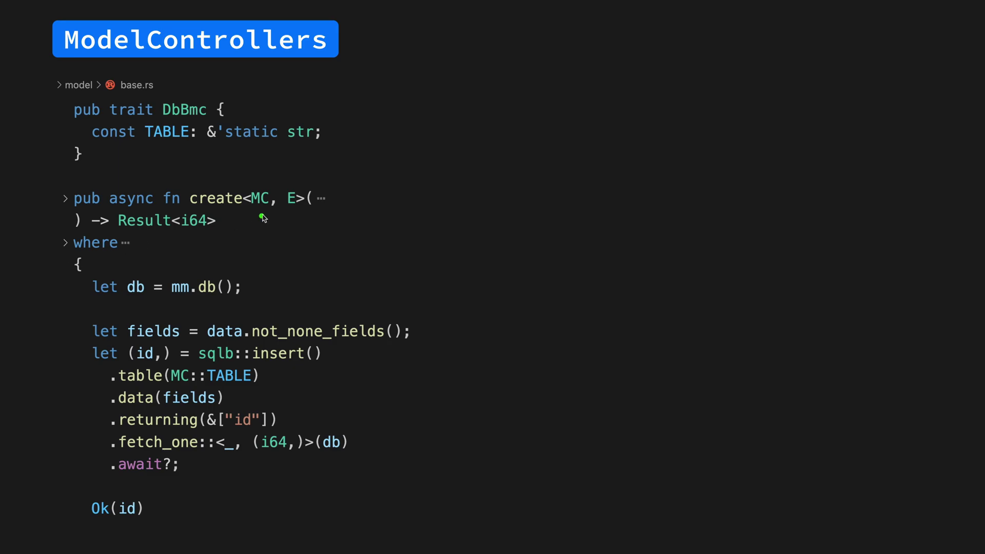
mouse_move(281, 208)
left_mouse_down()
mouse_move(301, 208)
mouse_move(264, 209)
left_mouse_up()
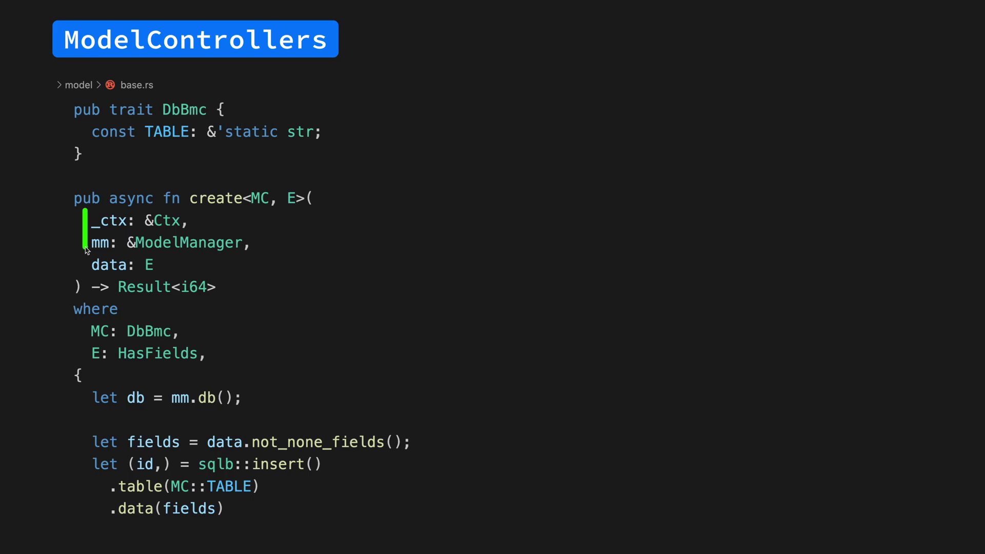
left_click_drag(89, 272, 155, 277)
Step: Underline the MC type parameter, the HasFields bound on E, and MC::TABLE in the insert
left_click_drag(248, 208, 267, 210)
left_click_drag(92, 344, 179, 348)
left_click_drag(168, 498, 251, 499)
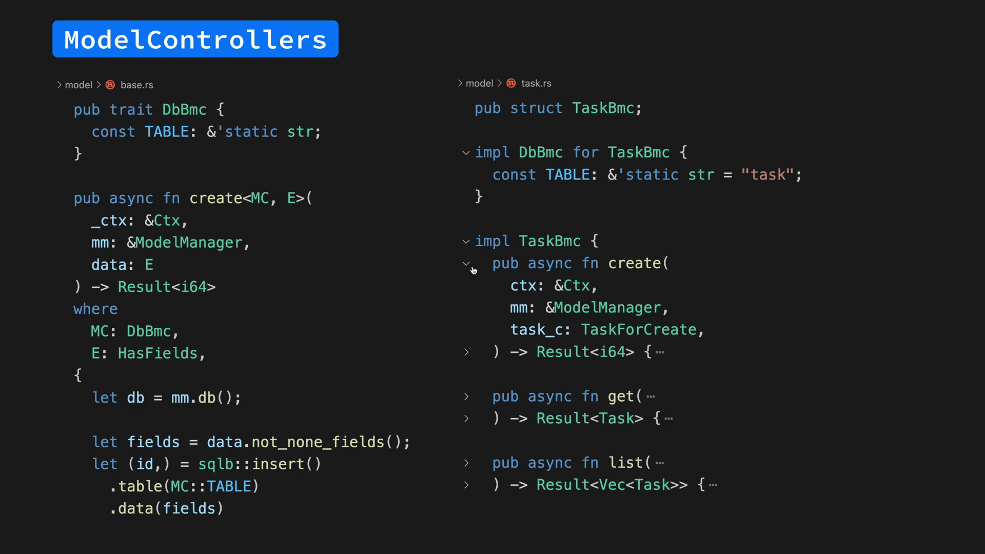
Step: In task.rs, mark TaskBmc create's ctx and mm parameters and underline its base::create call
left_click_drag(501, 281, 502, 312)
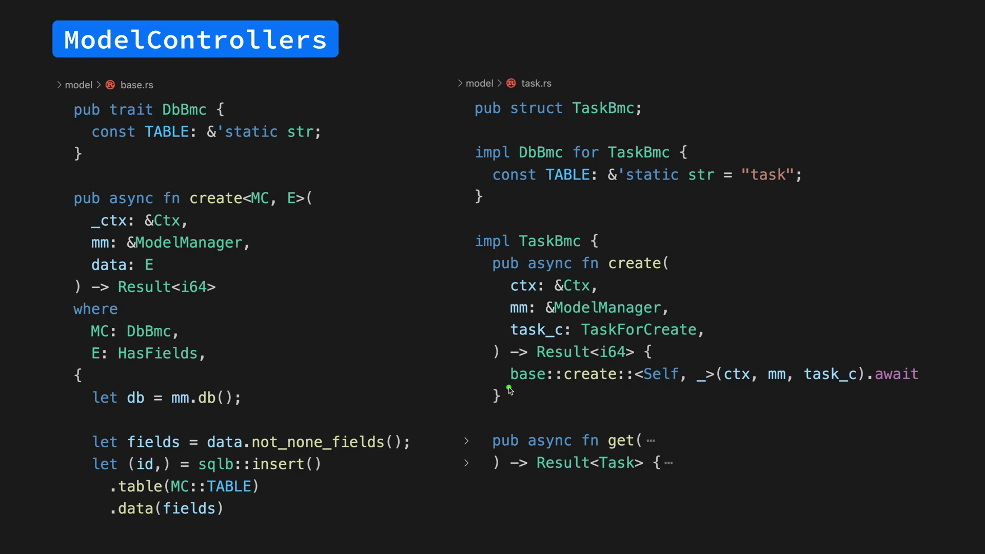
left_click_drag(509, 388, 677, 396)
left_click(681, 374)
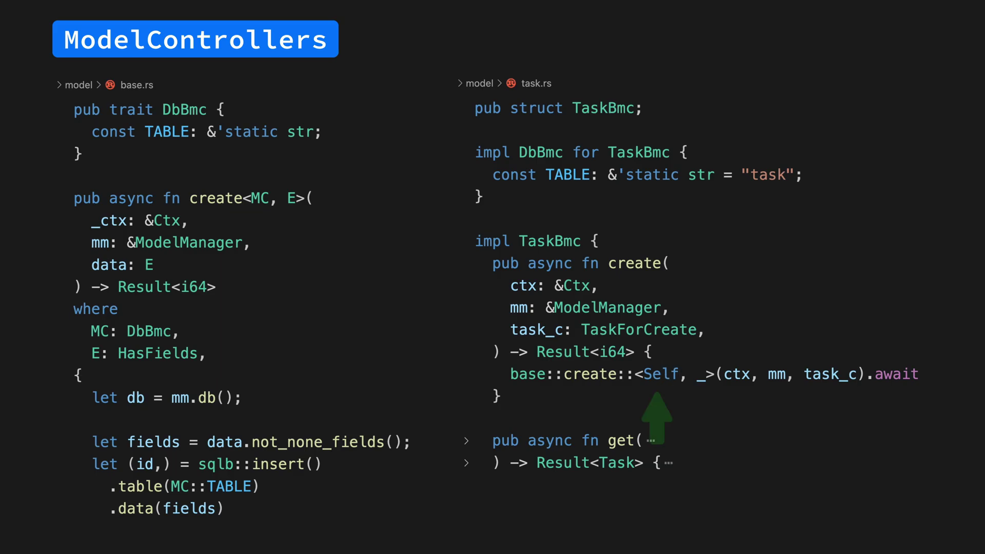
key("BackSpace")
key("BackSpace")
key("BackSpace")
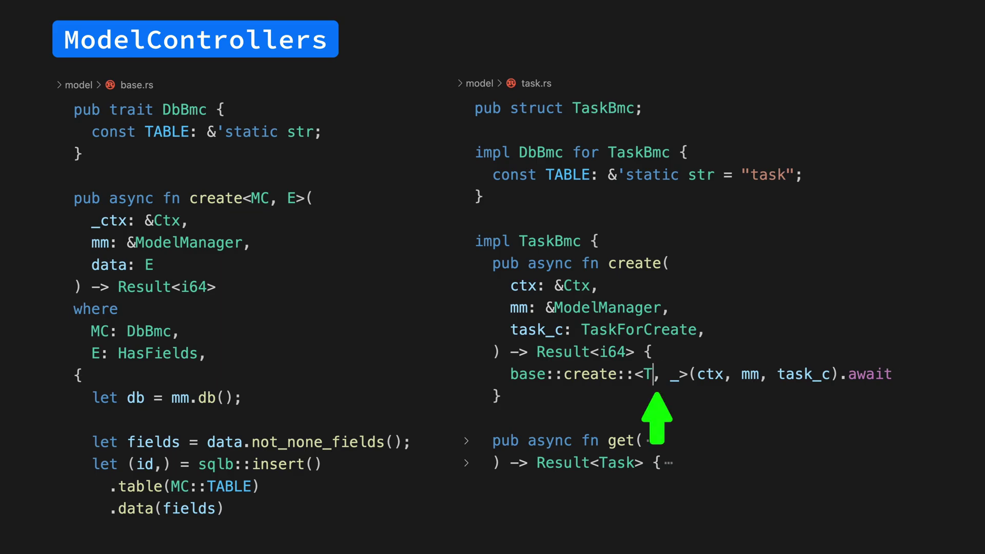
type("TaskBmc")
key("Delete")
key("Delete")
key("Delete")
type(", TaskForCrea")
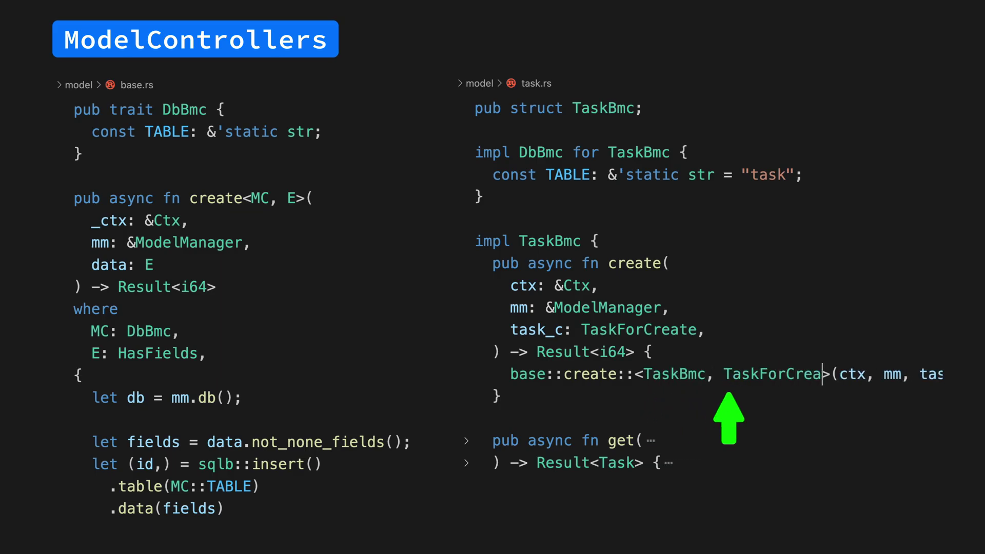
type("te")
key("Left")
key("Left")
key("Left")
key("Left")
key("Left")
key("Left")
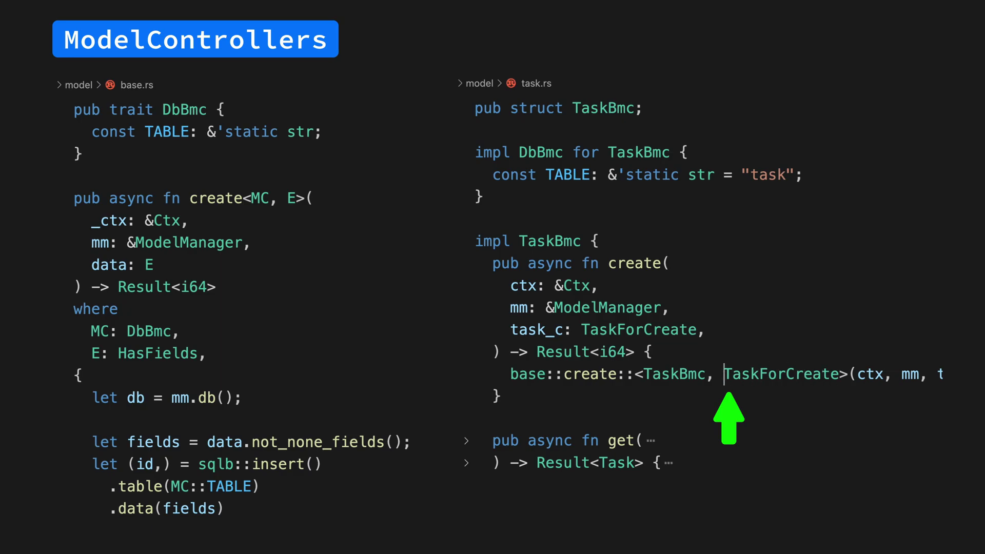
key("Delete")
key("Delete")
key("Delete")
type("_")
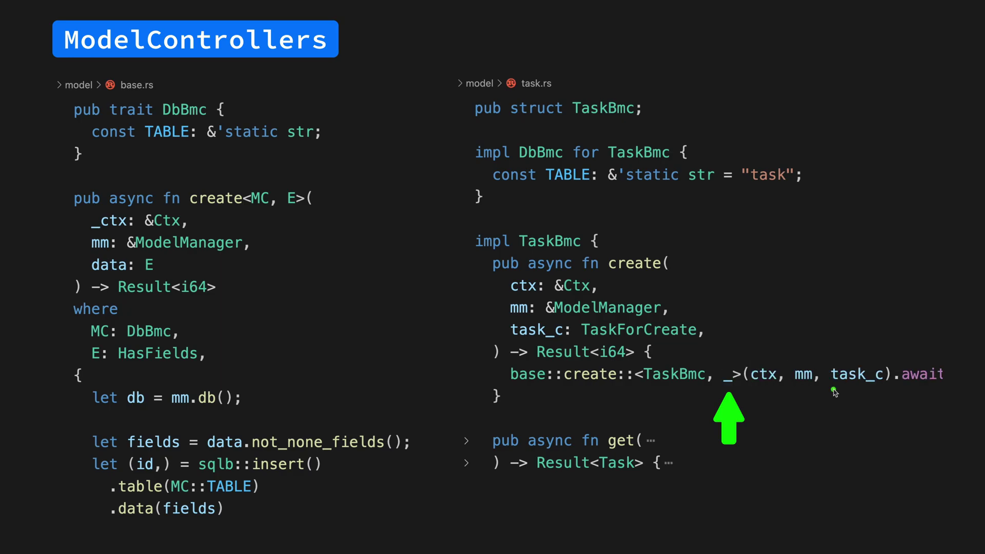
left_click_drag(831, 390, 887, 391)
left_click_drag(582, 338, 696, 348)
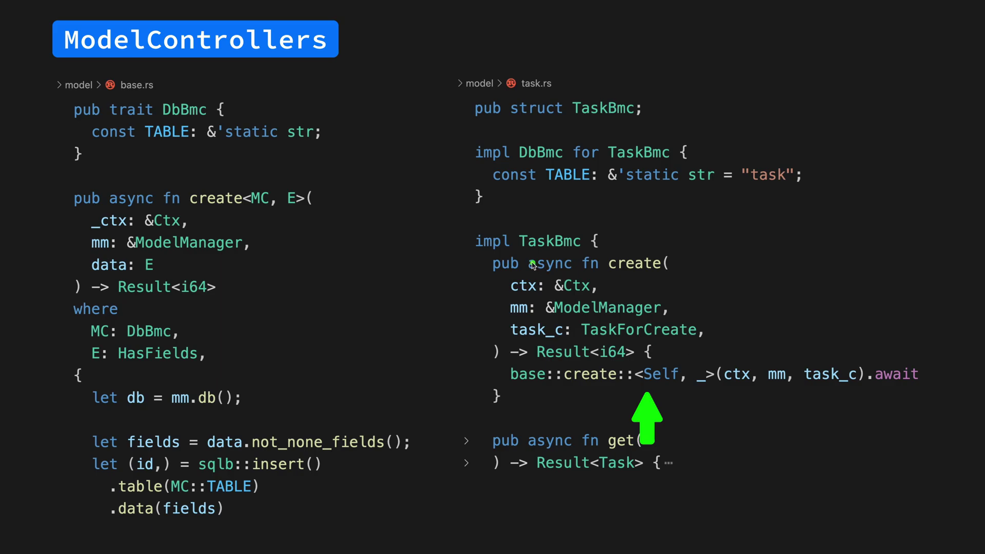
left_click_drag(522, 259, 585, 264)
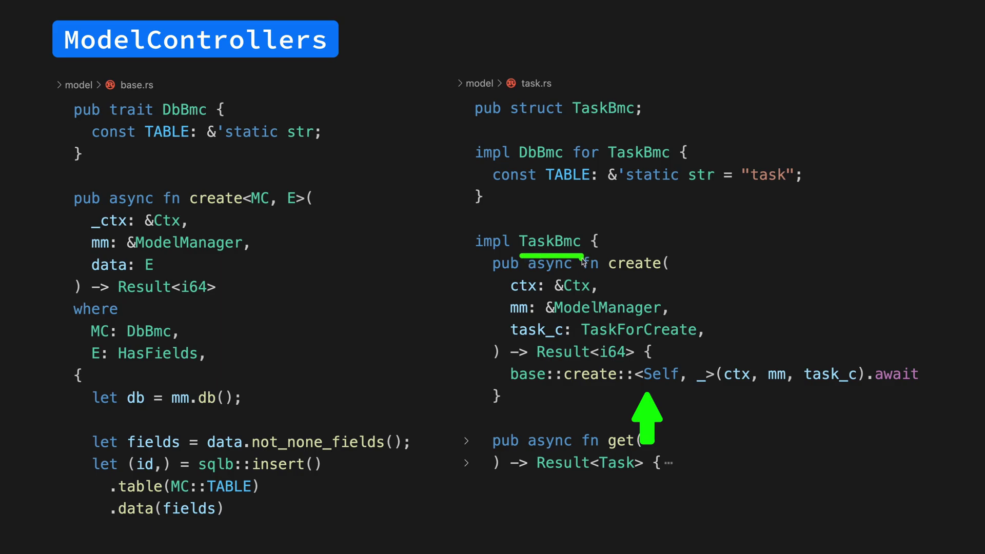